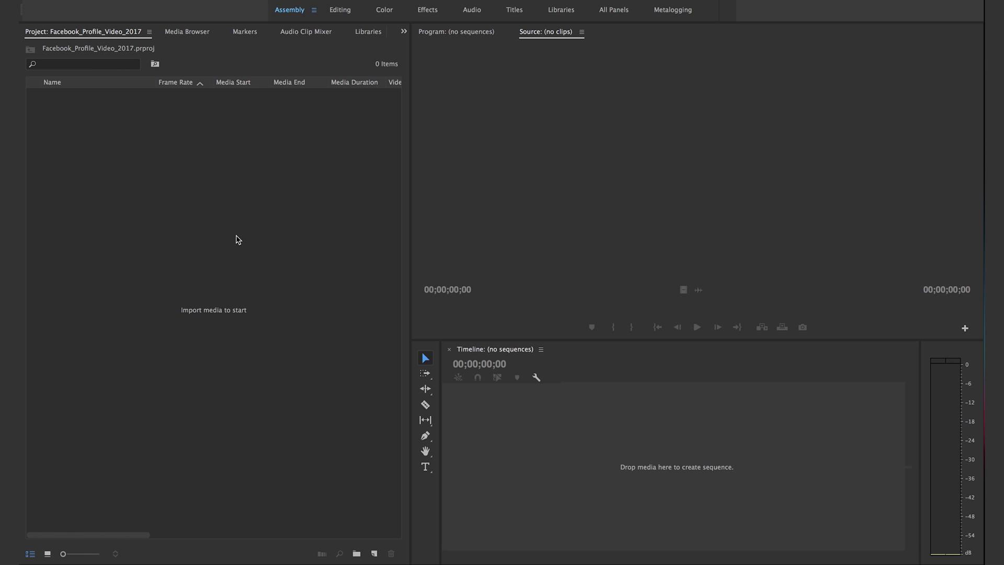
- Bring up the empty Project panel's context menu to reach the New Item options
right_click(236, 240)
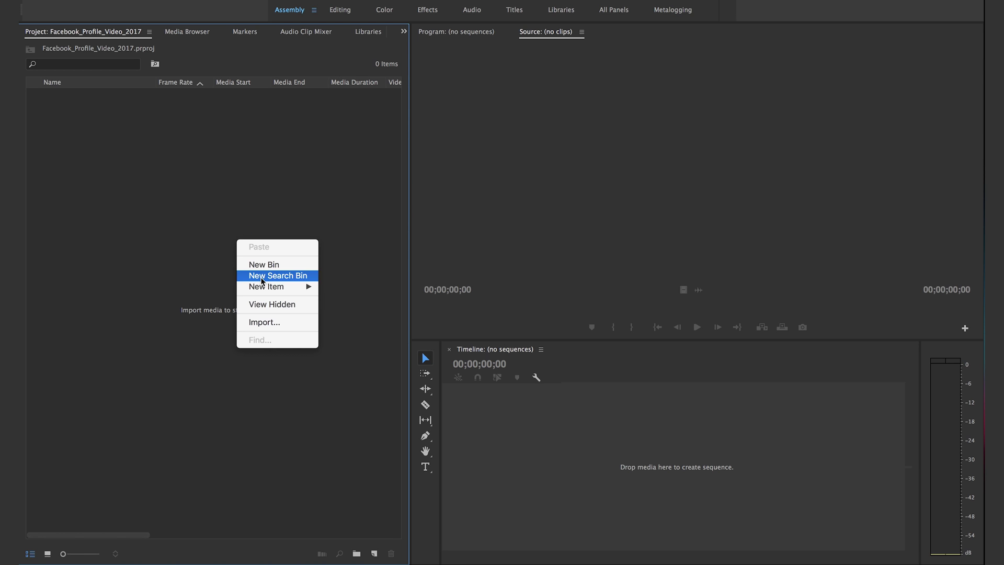
- Start a New Sequence with a 29.97 fps timebase and a custom 1080 × 1080 frame size
mouse_move(265, 285)
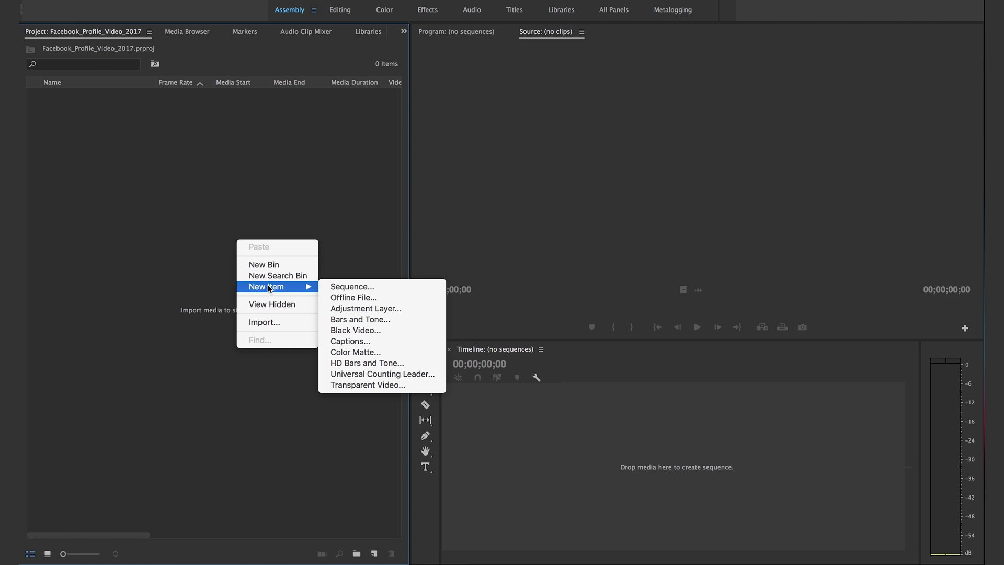
left_click(334, 288)
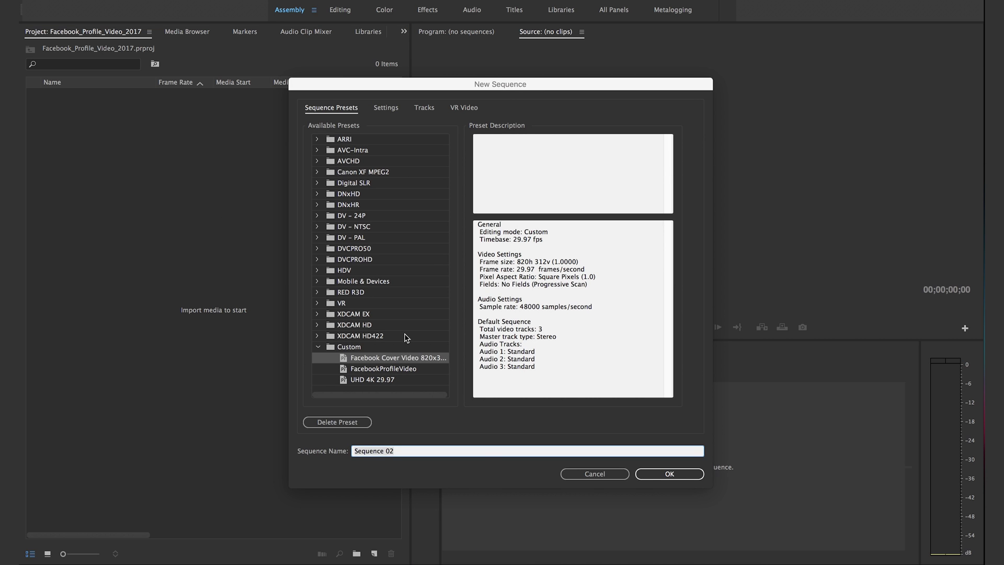
left_click(389, 114)
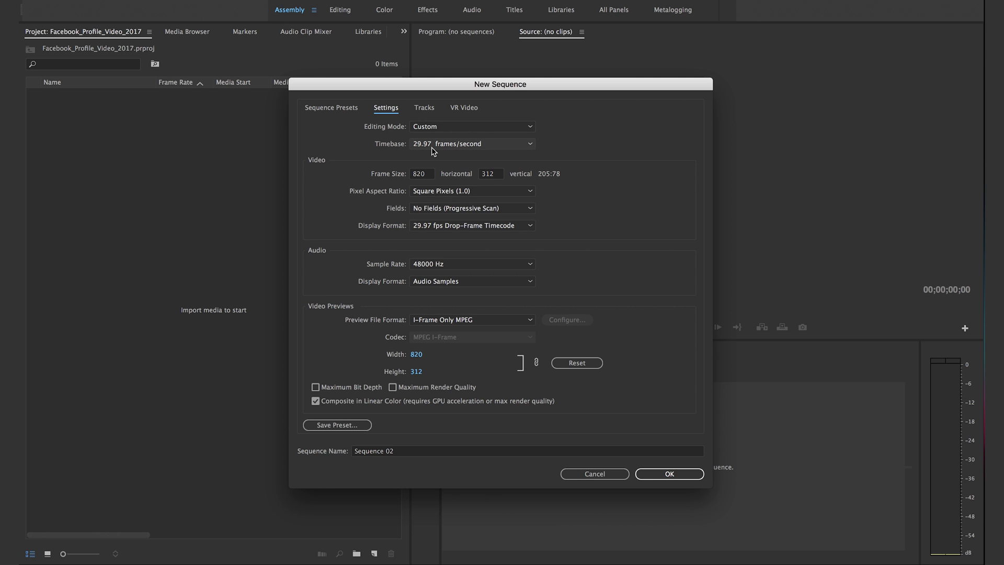
left_click(440, 145)
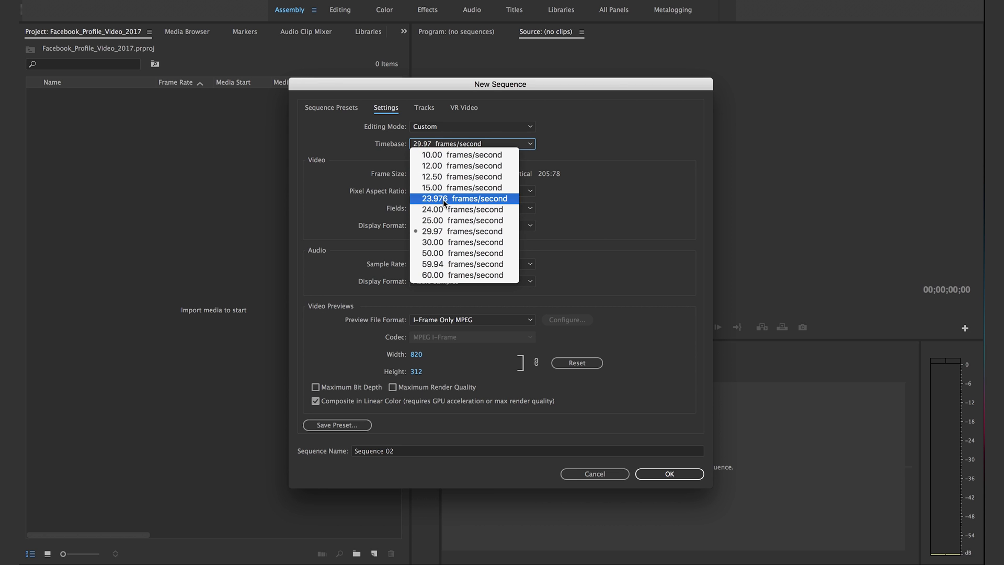
left_click(453, 144)
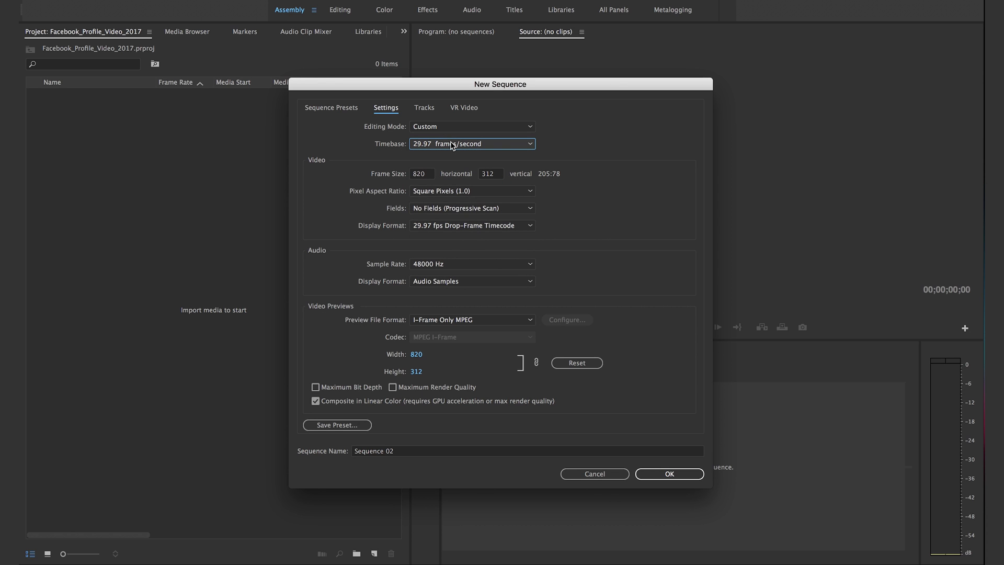
left_click(428, 175)
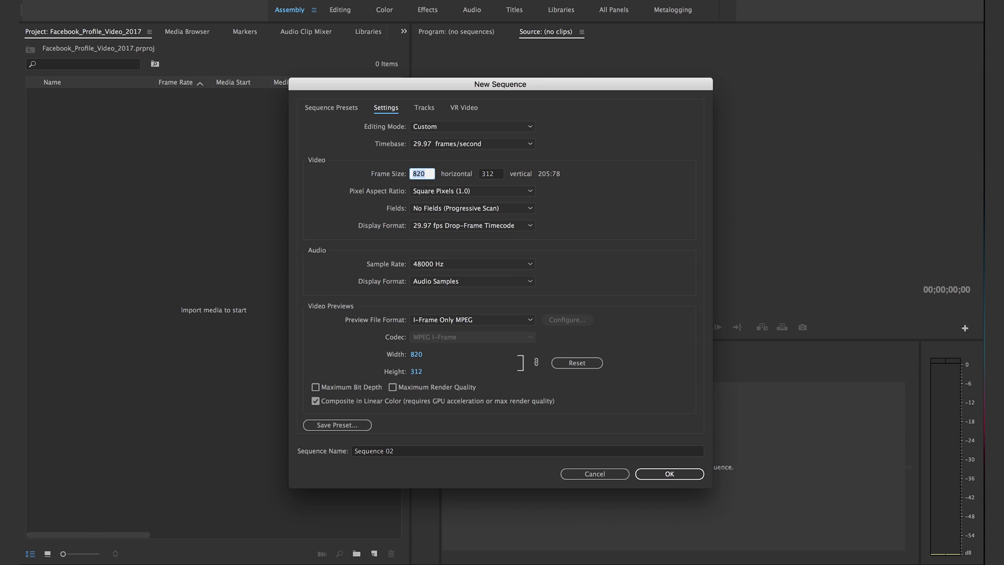
type("1080")
left_click(499, 173)
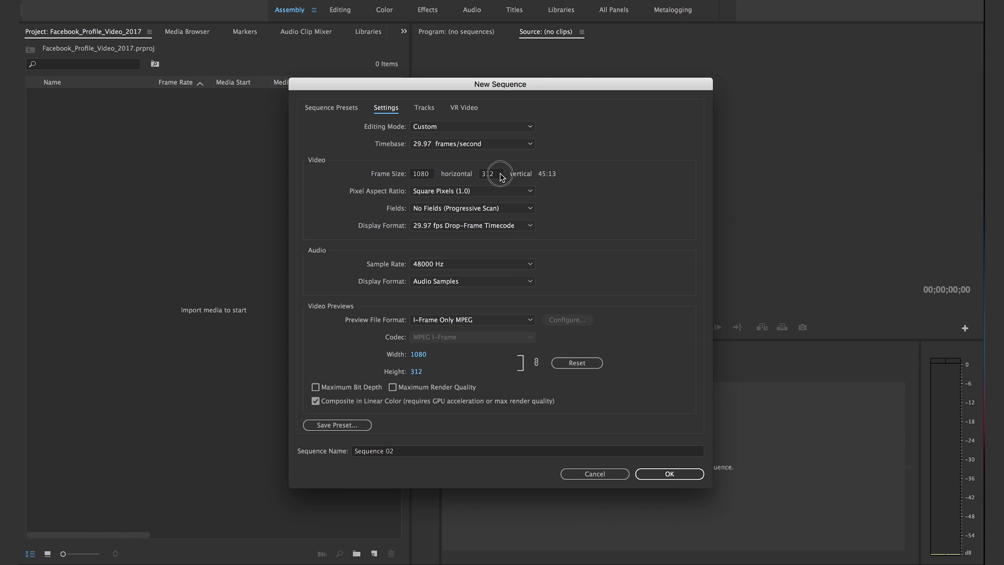
type("1080")
left_click(577, 363)
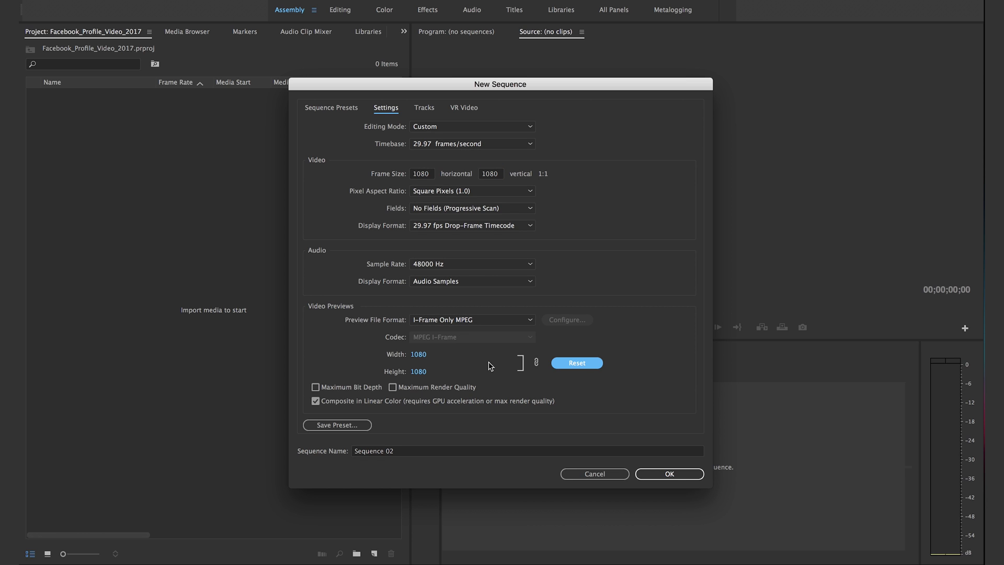
- Keep I-Frame Only MPEG previews and set the video preview width to 720
left_click(433, 322)
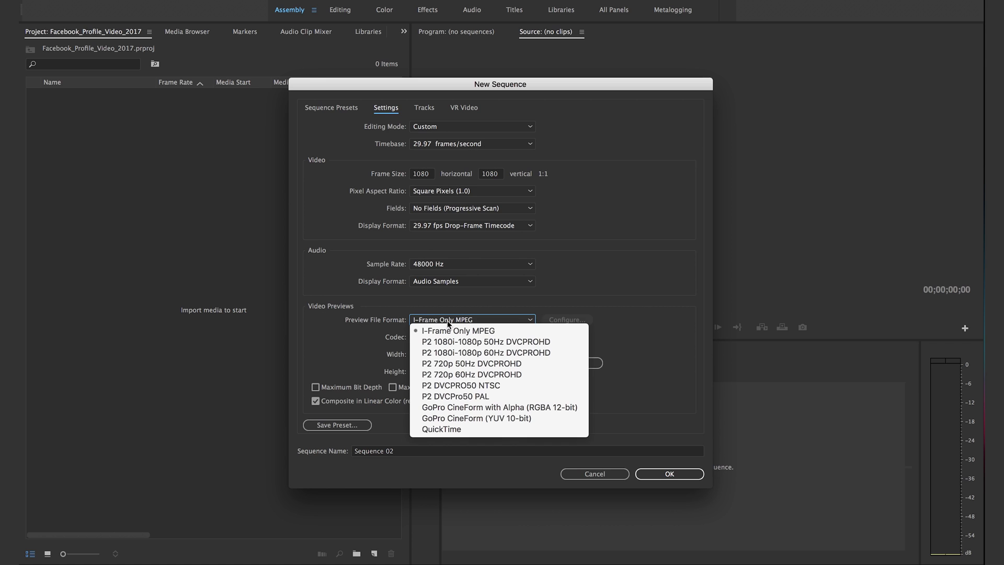
left_click(449, 322)
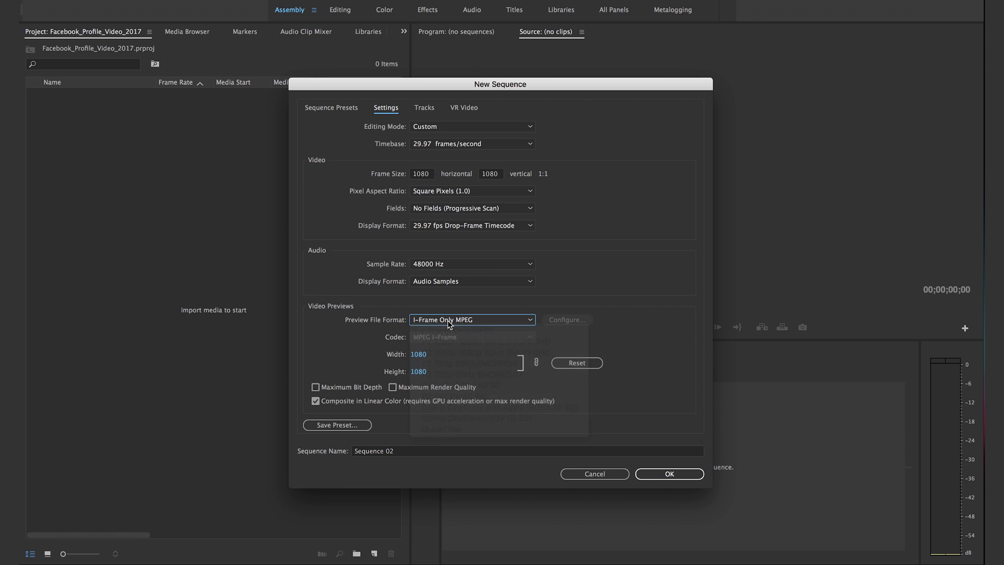
left_click(423, 360)
type("7")
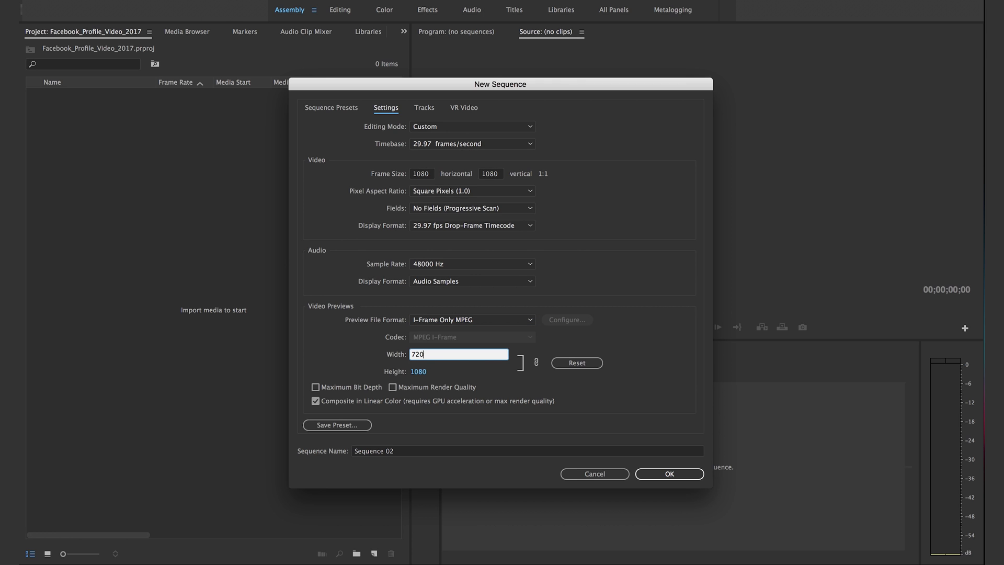
type("20")
key("Return")
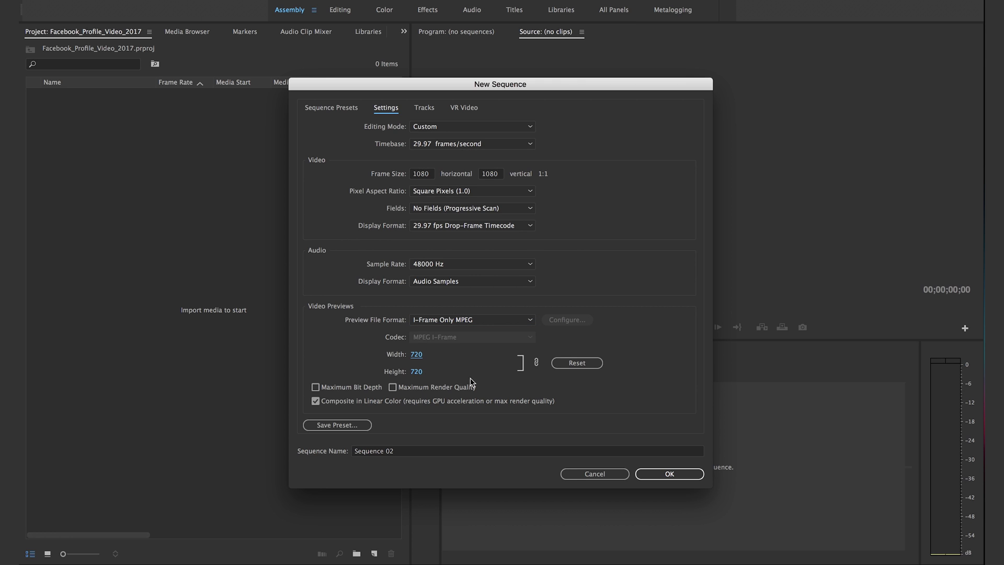
- Name the sequence 'Facebook Profile Video 01' and create it
left_click_drag(411, 451, 322, 445)
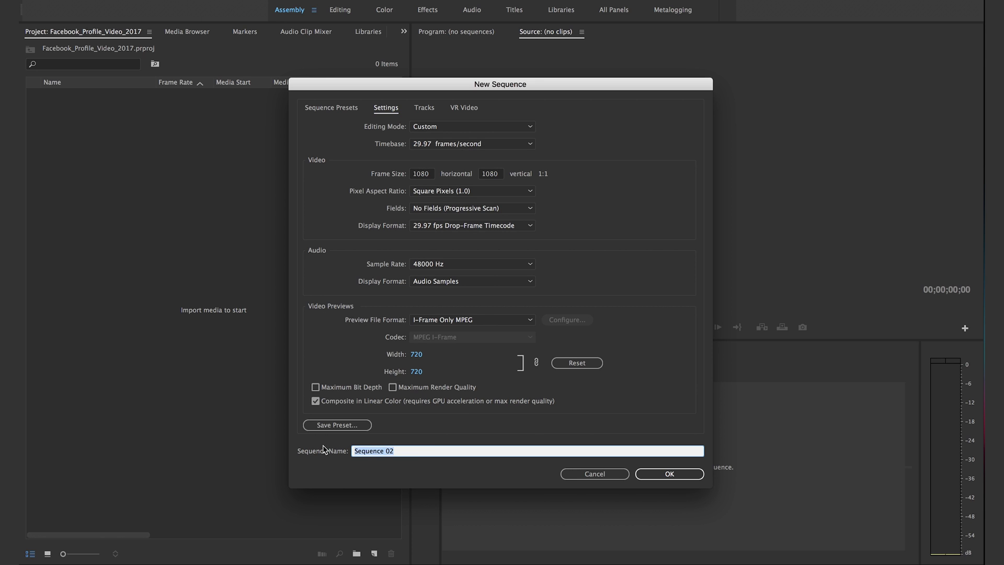
type("Faceboo")
type("k Prifole")
key("BackSpace")
key("BackSpace")
key("BackSpace")
type("ofile Video 01")
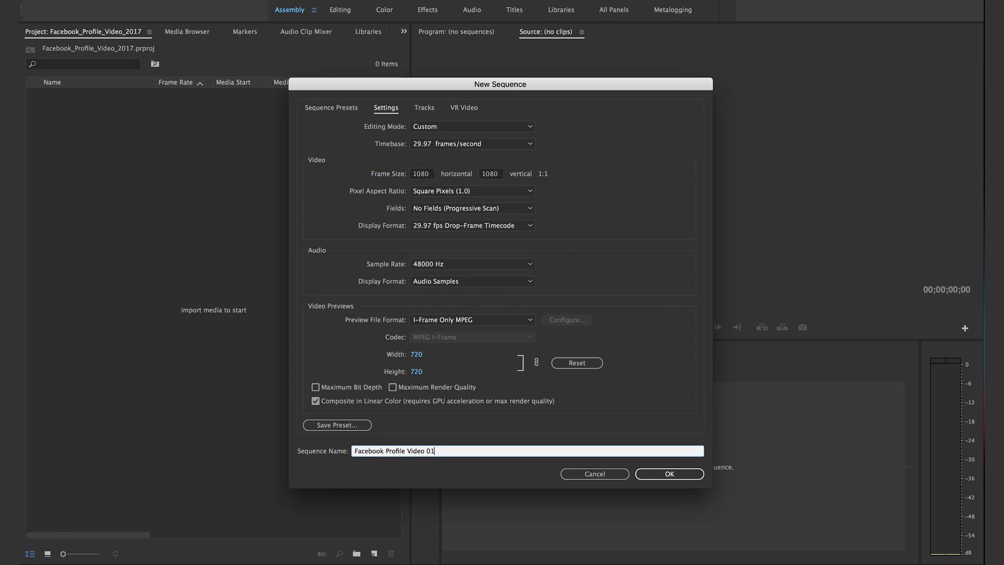
left_click(674, 475)
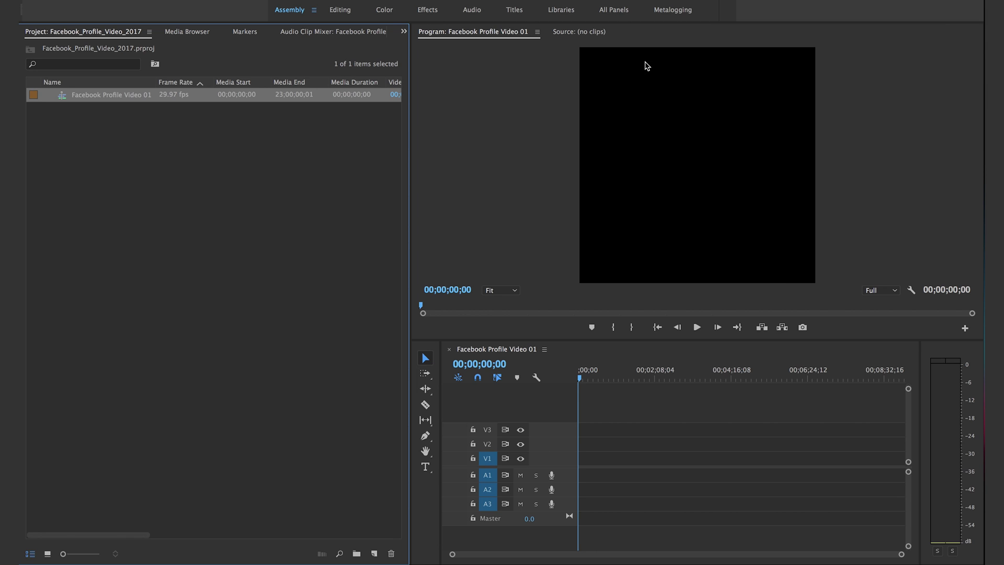
- Add a new Adjustment Layer with the default 1080 × 1080 settings to the project bin
left_click(280, 172)
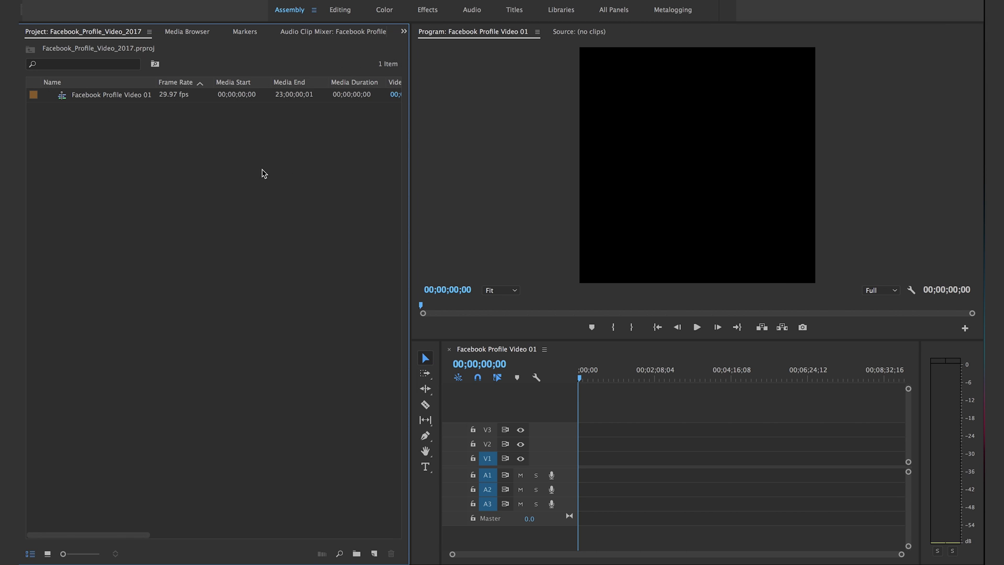
right_click(277, 195)
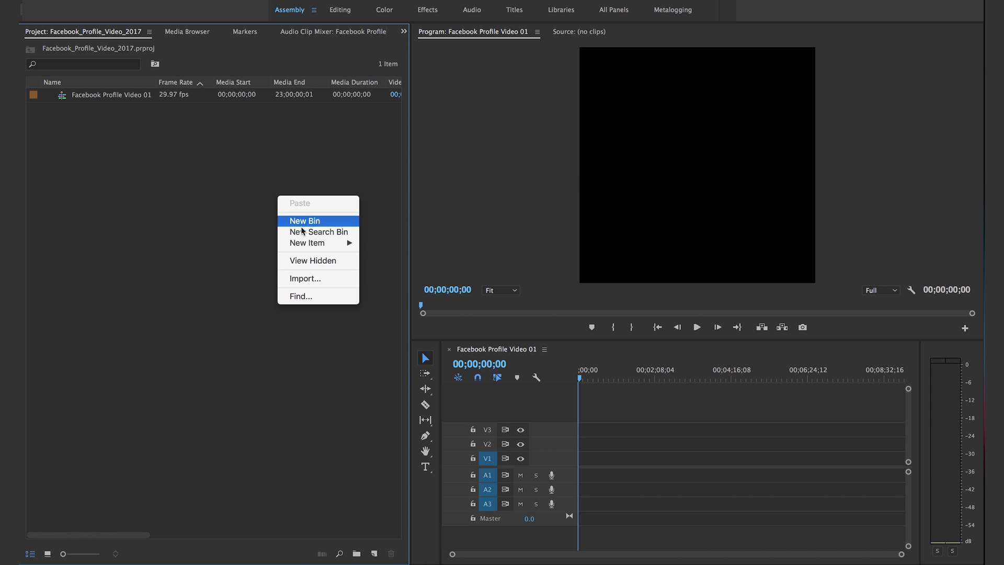
mouse_move(312, 244)
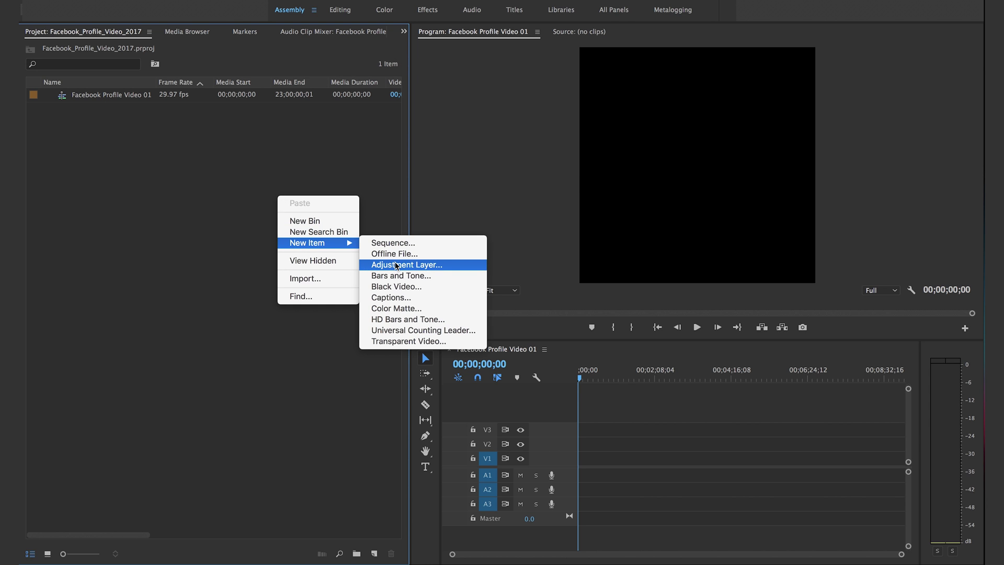
left_click(433, 265)
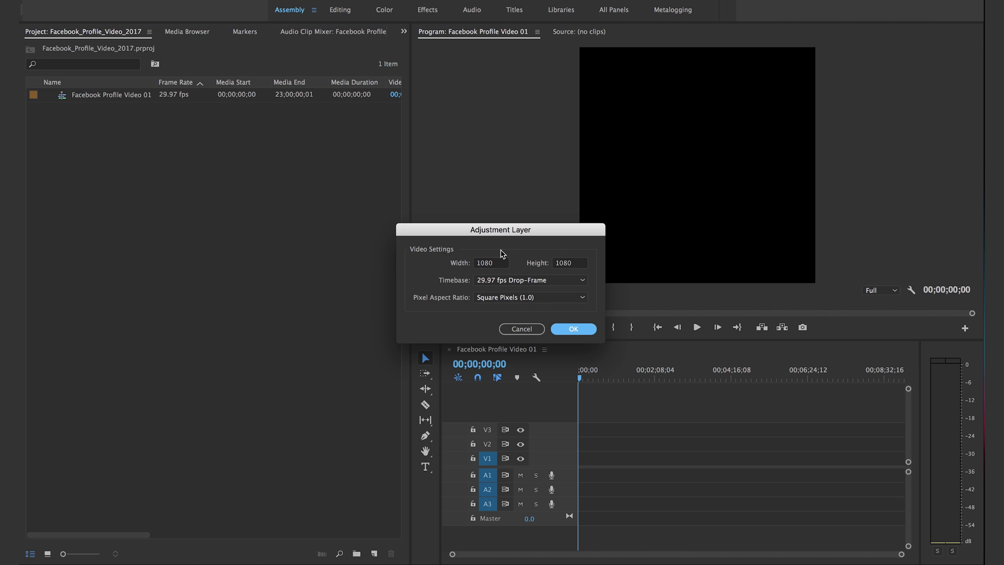
left_click(574, 329)
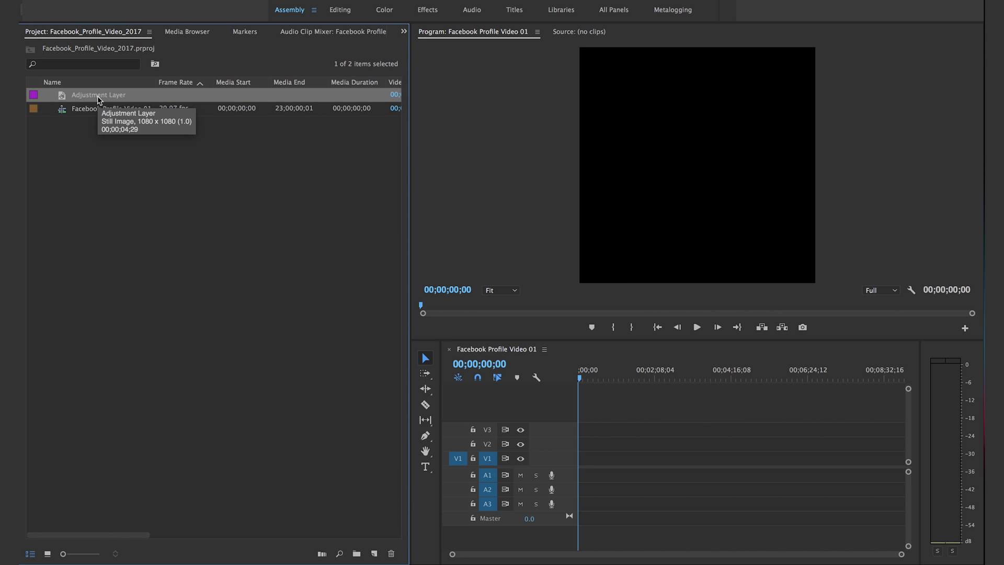
right_click(98, 99)
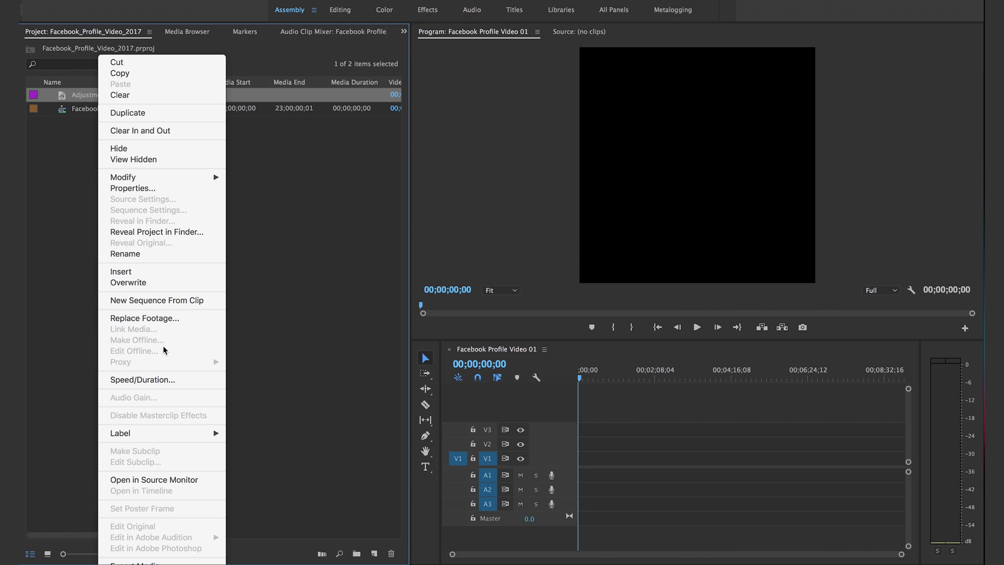
- Set the adjustment layer's Speed/Duration to 700, making it seven seconds long
left_click(155, 382)
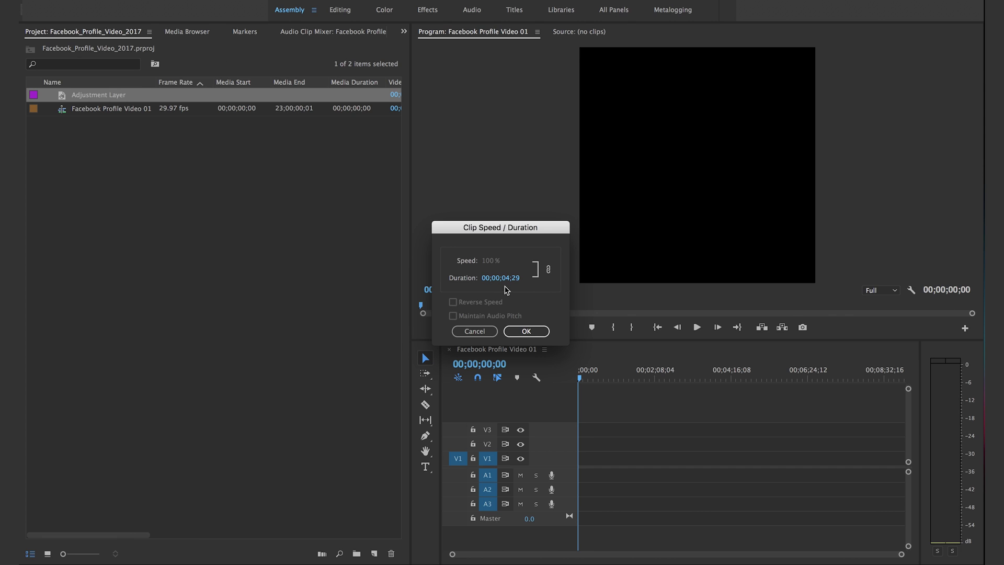
left_click(515, 279)
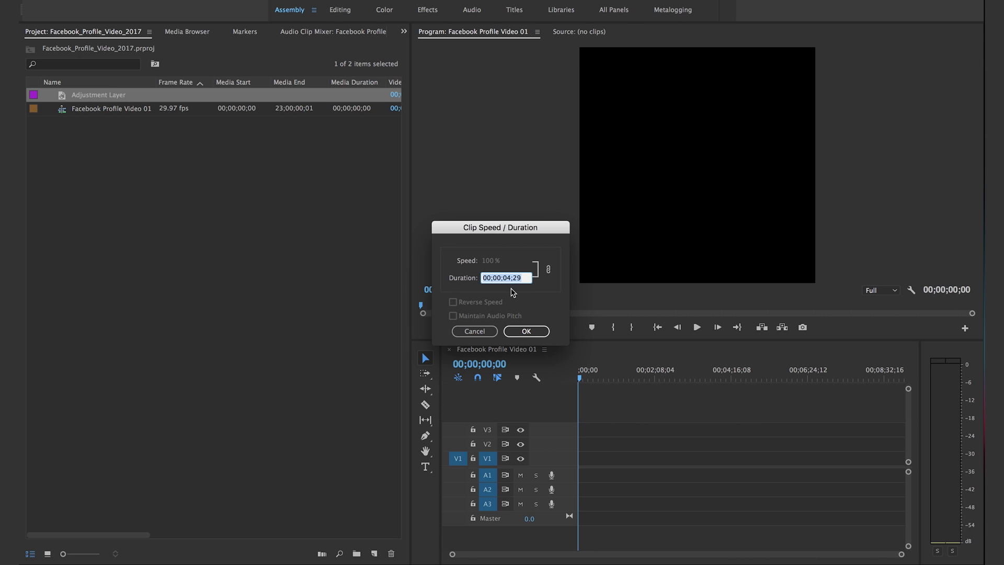
type("700")
left_click(527, 332)
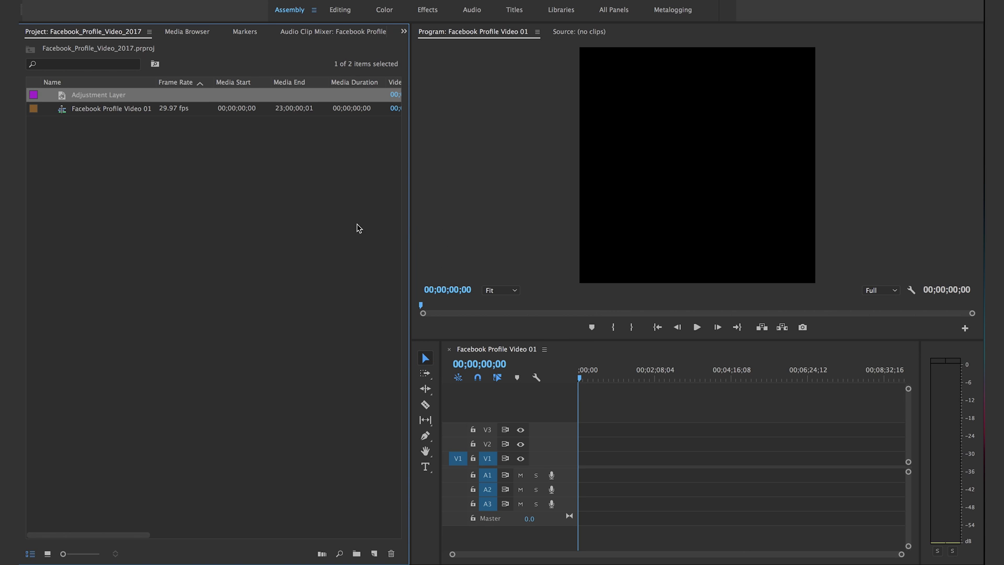
- Rename the adjustment layer to '7 Seconds Limit'
left_click(99, 96)
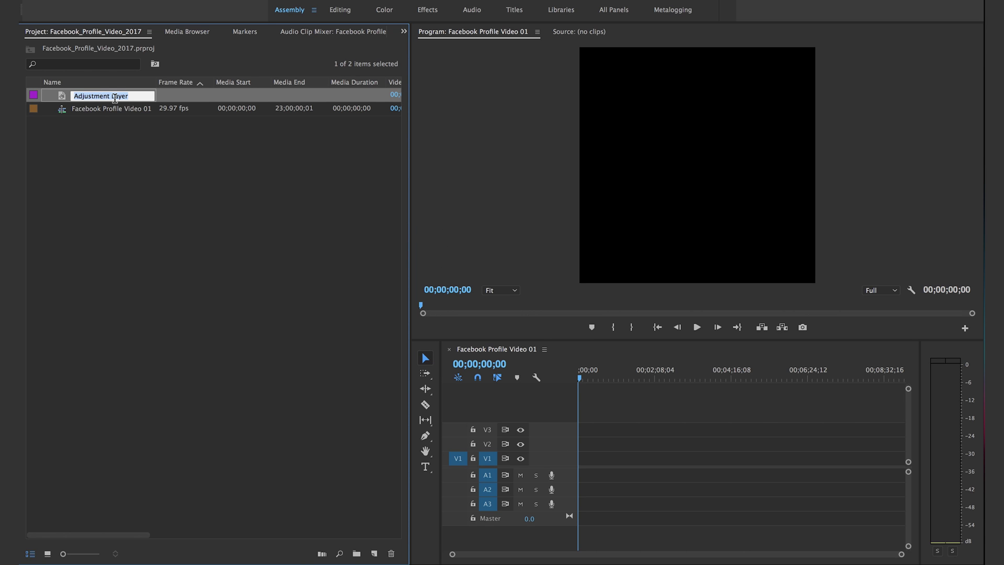
type("7 Seconds Limit")
key("Tab")
left_click(116, 149)
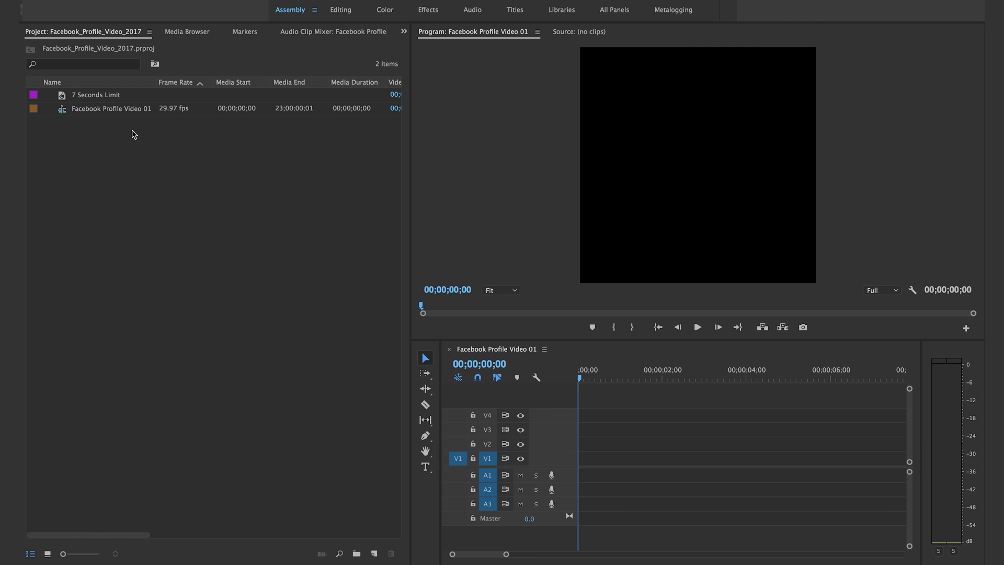
- Place 7 Seconds Limit at the sequence start on V4 and toggle off V4's track output
left_click(87, 99)
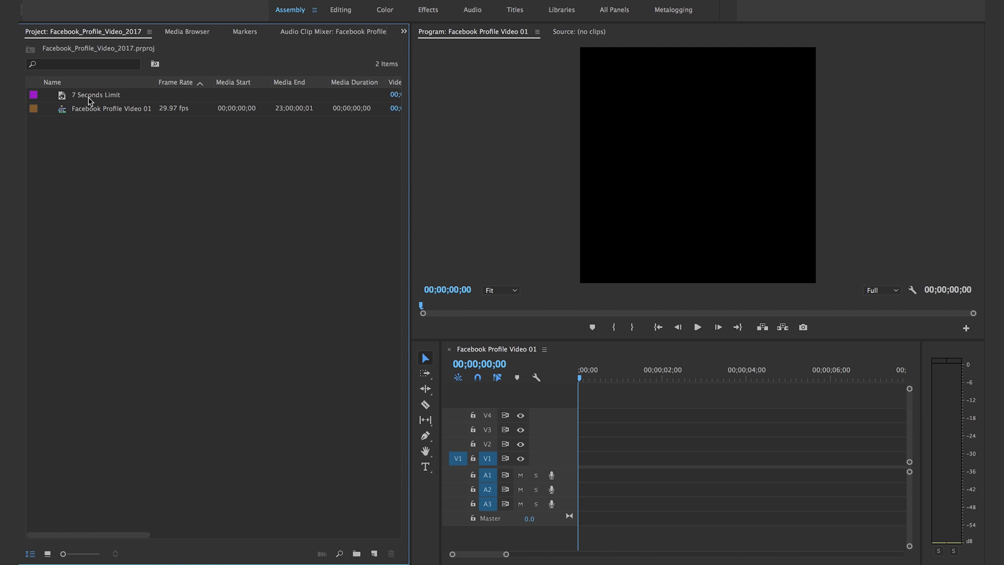
left_click_drag(89, 99, 581, 418)
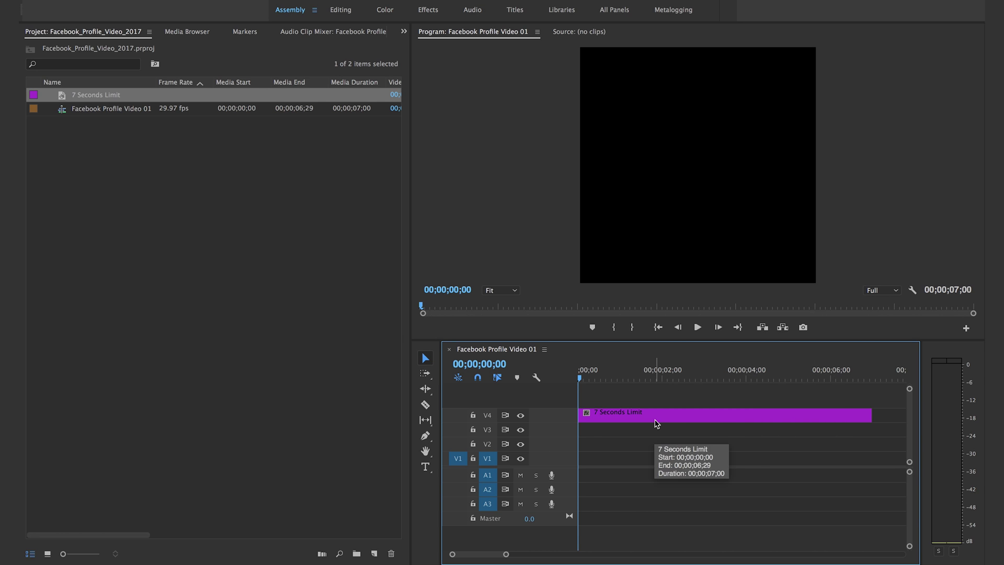
left_click(523, 417)
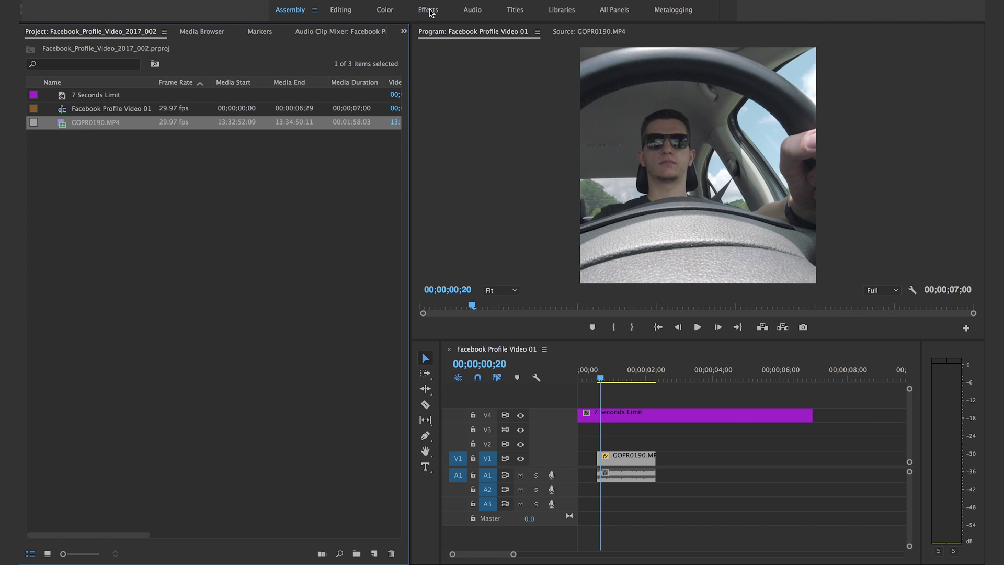
- Switch to the Effects workspace with the Alt+Shift+0 shortcut
key("alt+shift+0")
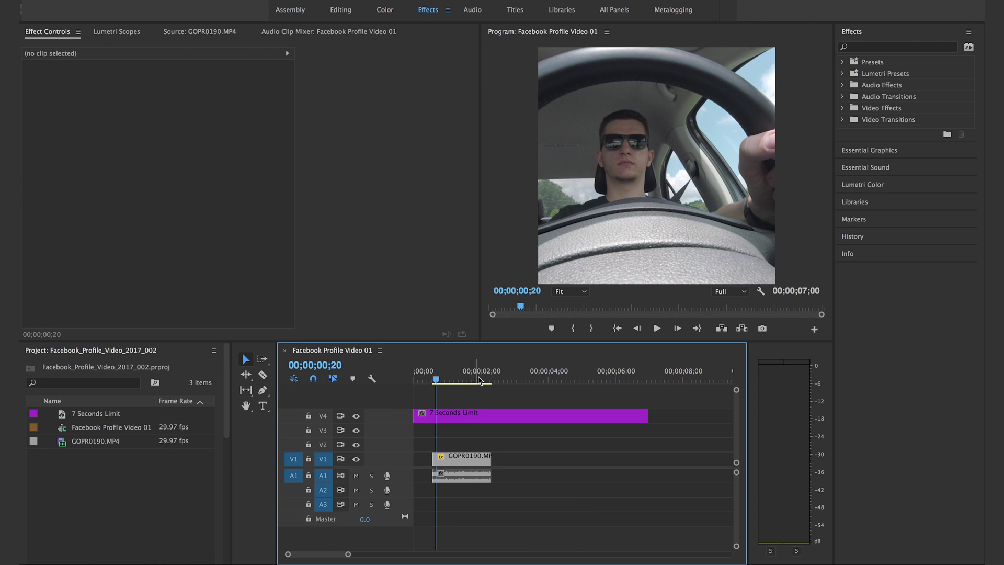
- Select GOPR0190, play through its opening, and park the playhead at 00;00;01;12
left_click(468, 459)
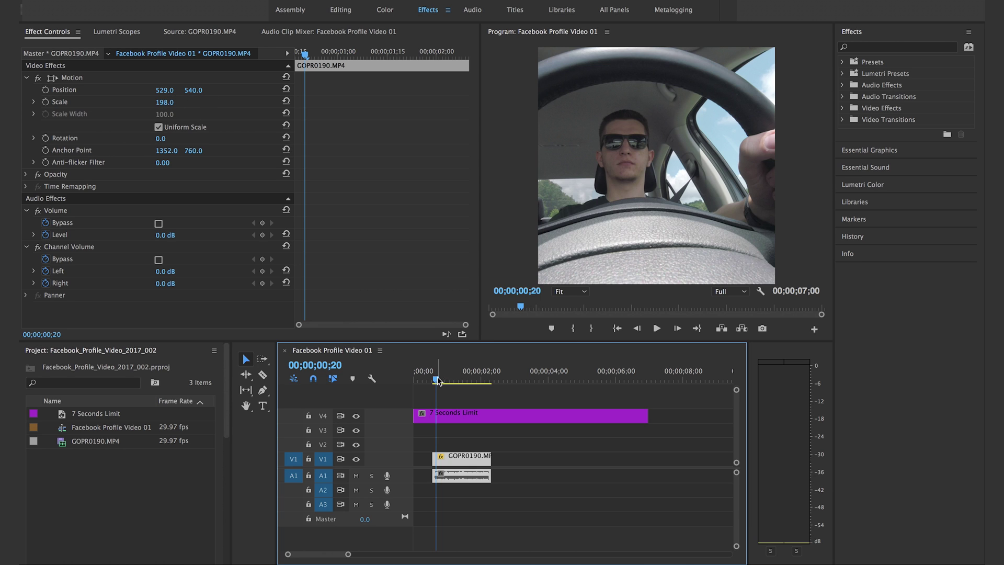
mouse_move(439, 381)
left_mouse_down()
mouse_move(467, 386)
mouse_move(425, 386)
left_mouse_up()
key("space")
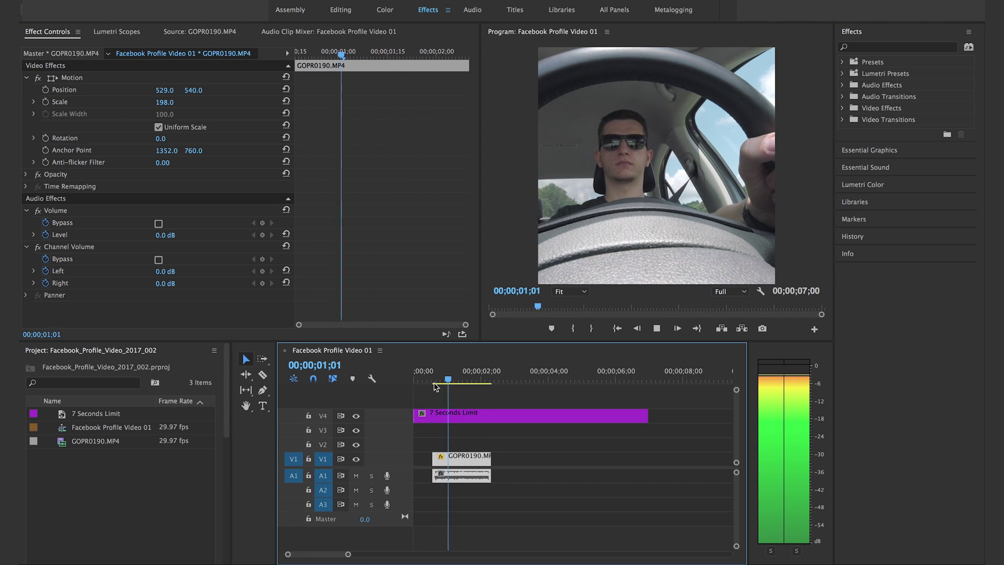
key("space")
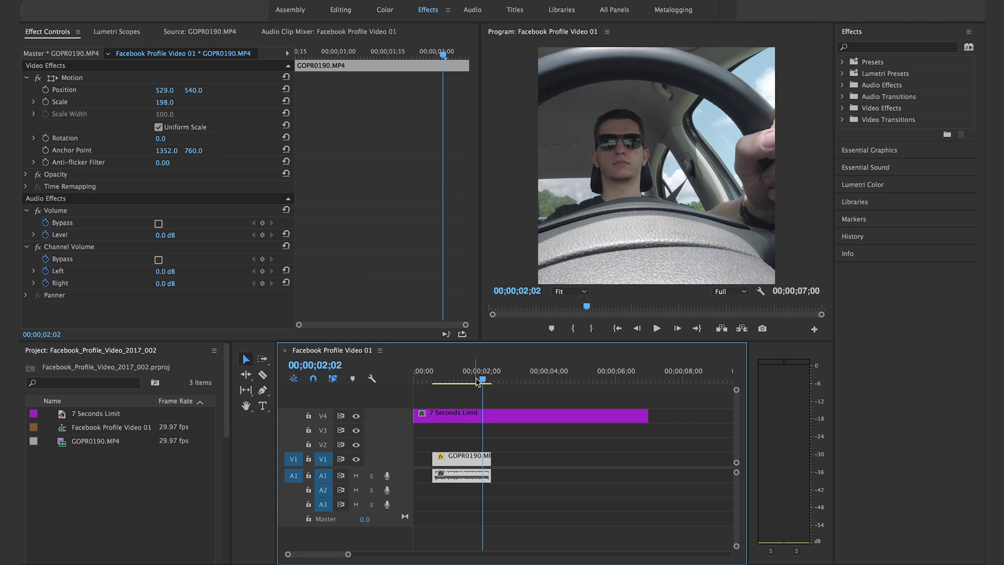
left_click_drag(477, 383, 444, 389)
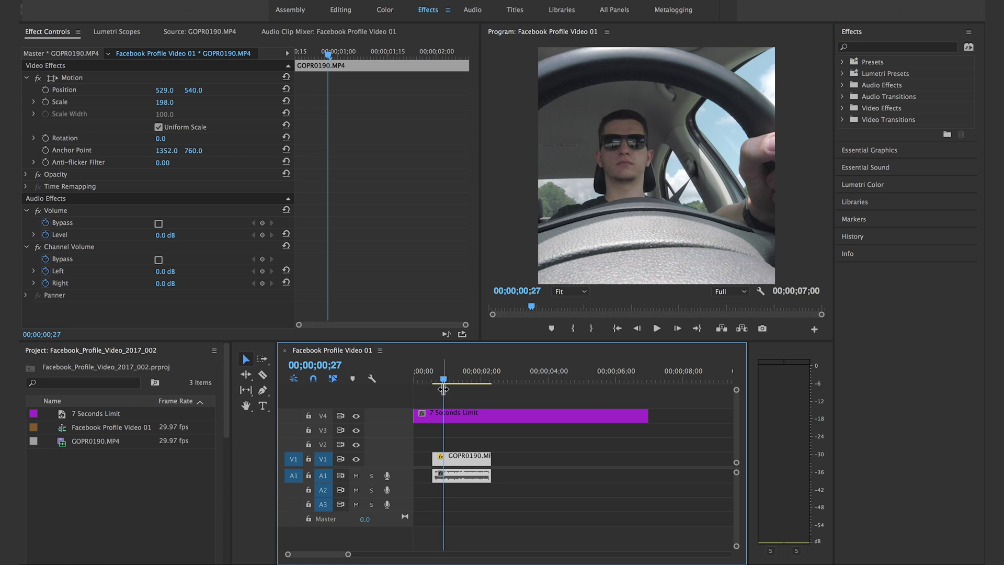
mouse_move(444, 389)
left_mouse_down()
mouse_move(468, 383)
mouse_move(433, 383)
mouse_move(460, 385)
left_mouse_up()
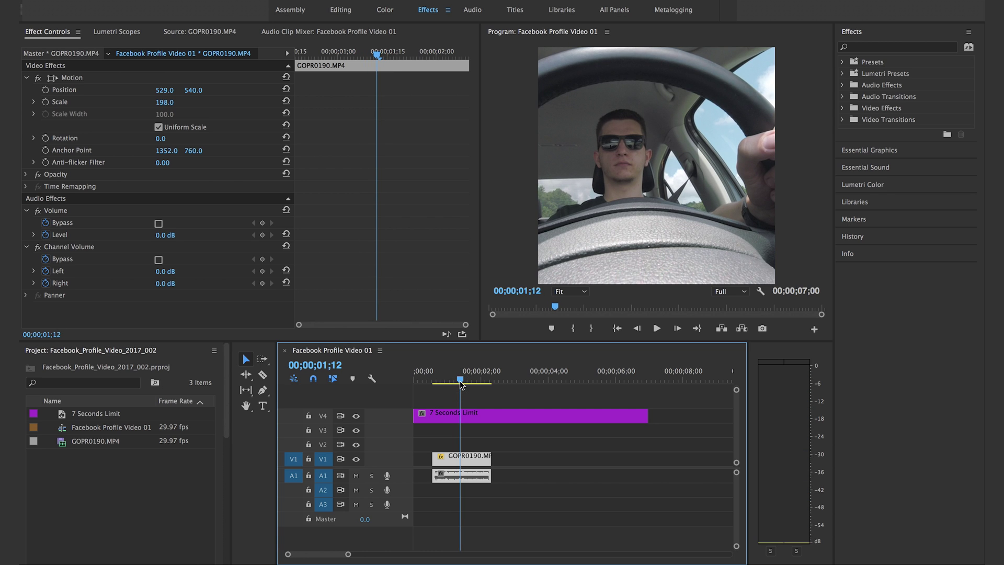
- Cut GOPR0190 at 1;12, disable snapping, then move the second piece near 6;05 and the first to 0;00
key("super+k")
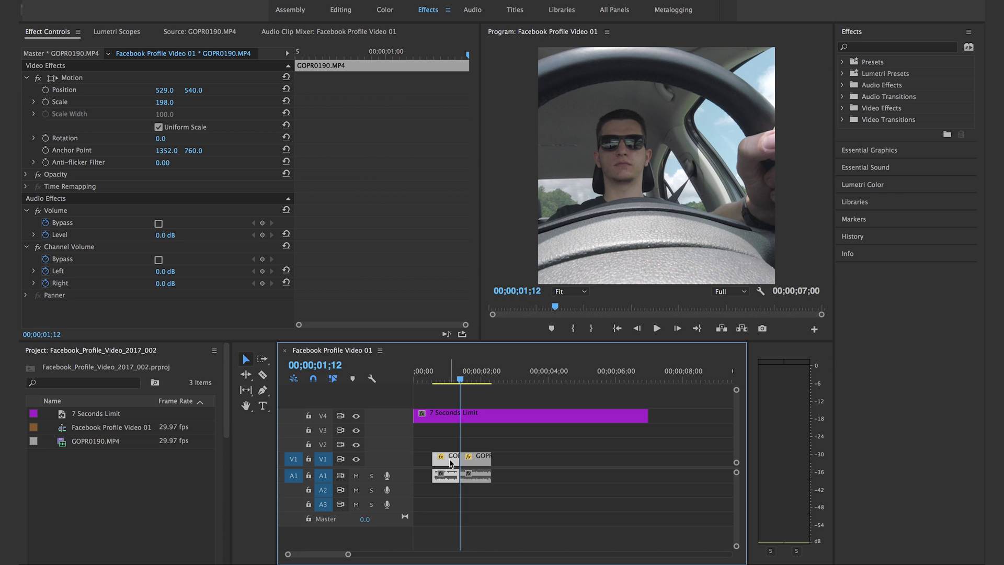
left_click(477, 459)
left_click(449, 463)
left_click(314, 379)
left_click_drag(447, 464, 634, 467)
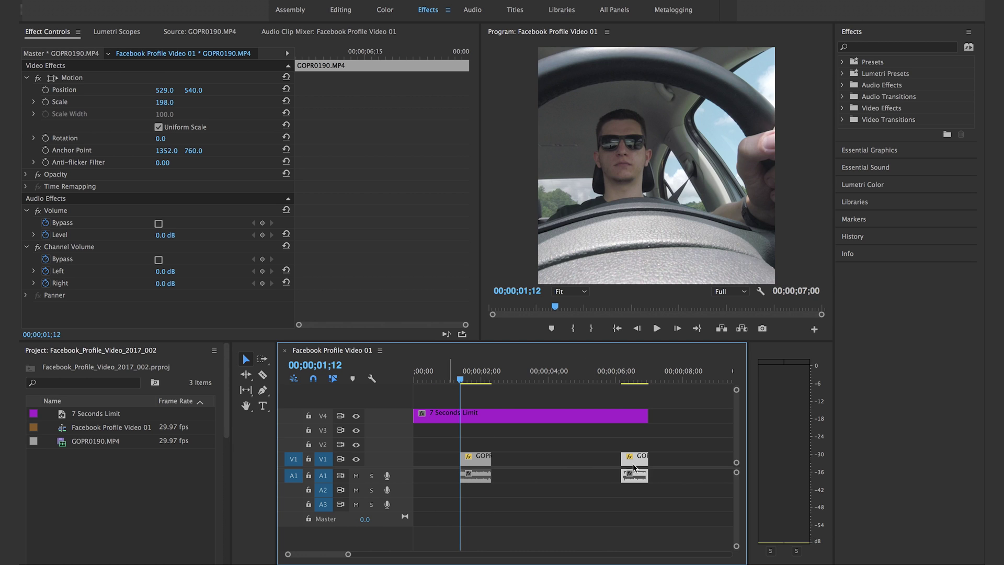
left_click_drag(480, 465, 430, 467)
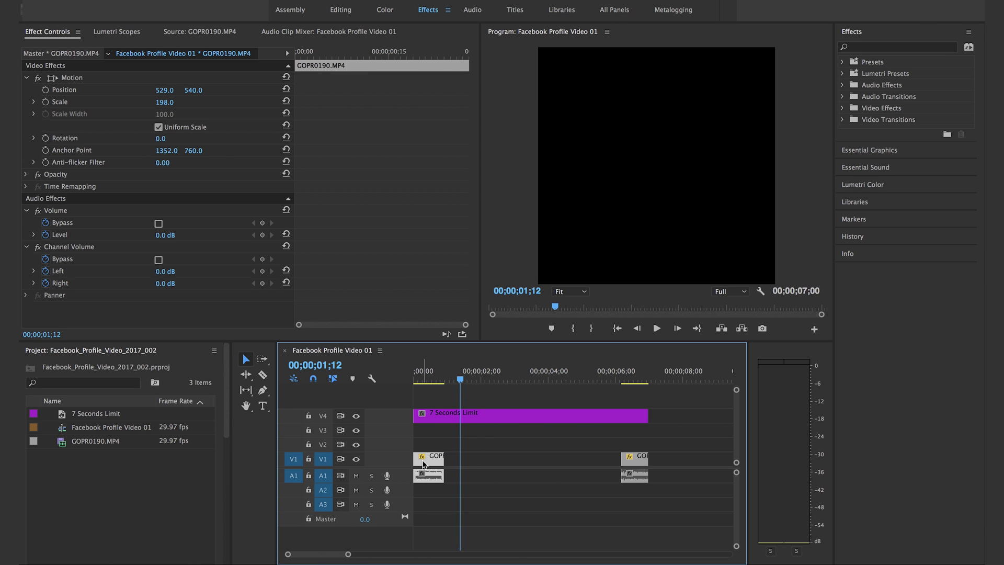
left_click_drag(460, 380, 404, 387)
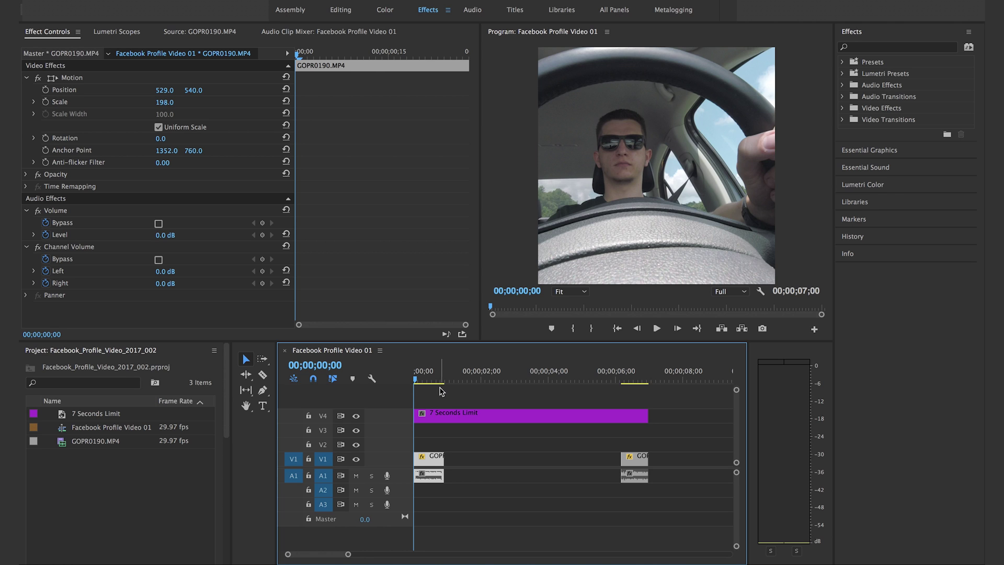
- Play back the sequence from the start to check the GoPro loop edit
key("space")
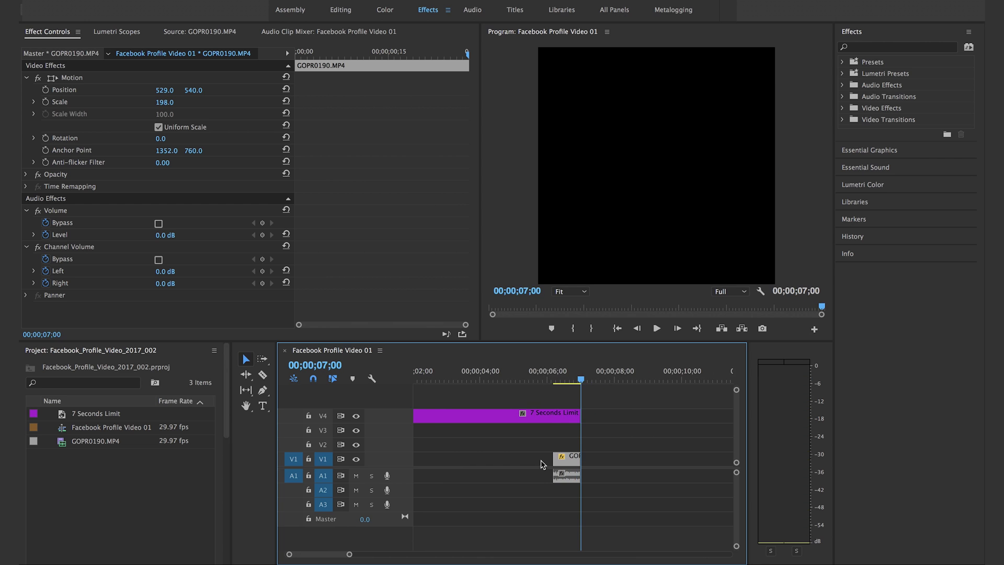
left_click(582, 380)
mouse_move(582, 380)
left_mouse_down()
mouse_move(552, 381)
mouse_move(583, 386)
left_mouse_up()
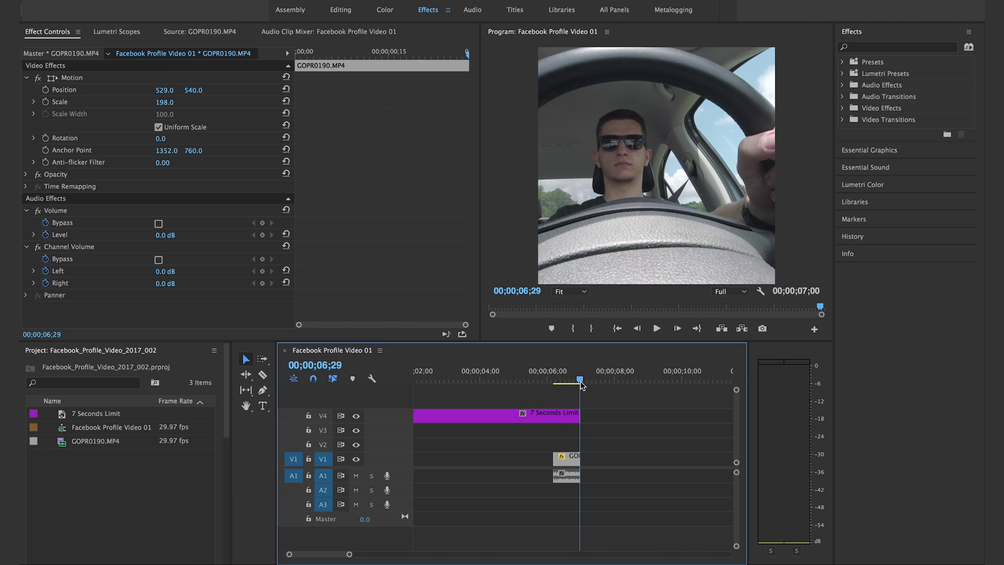
left_click(617, 329)
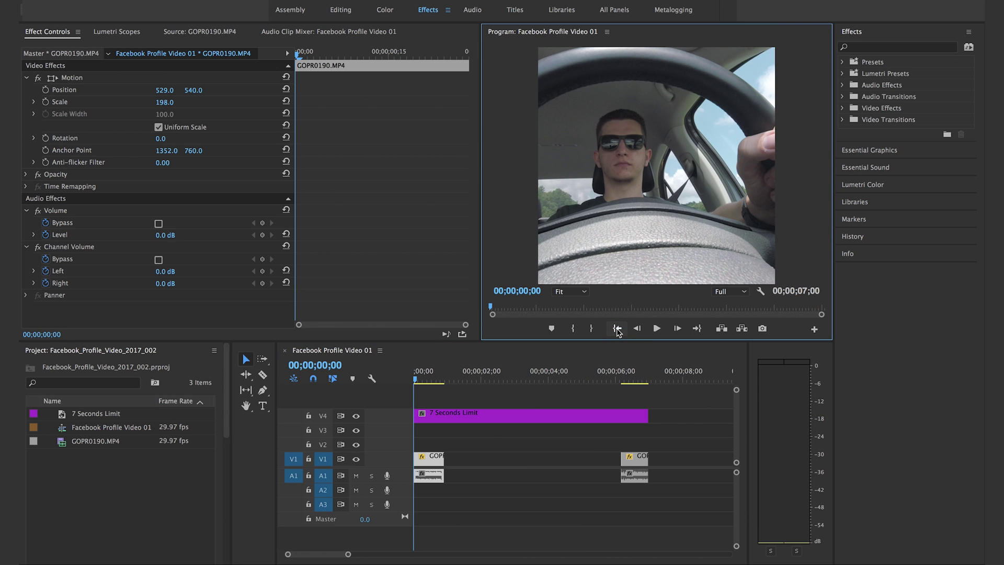
key("space")
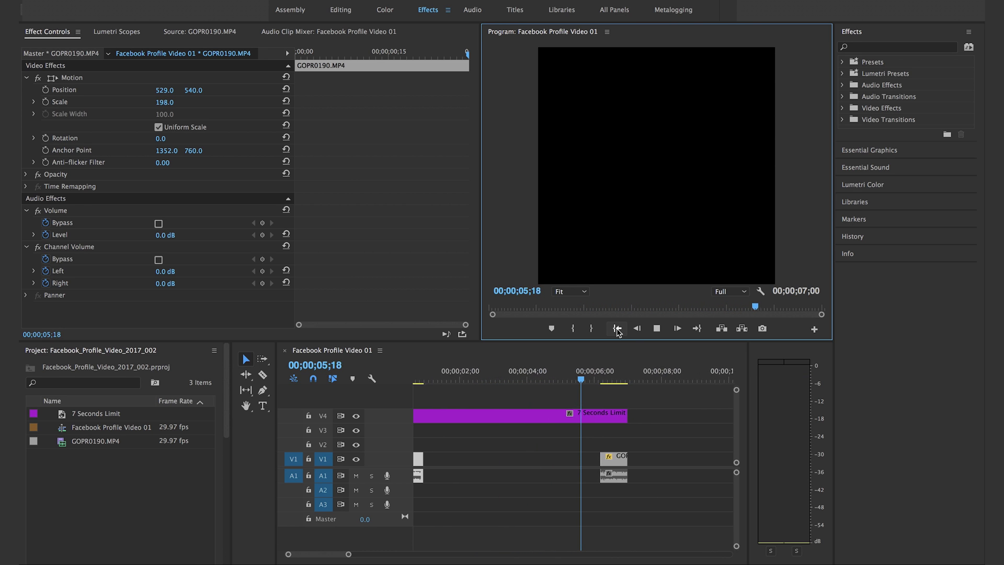
left_click(618, 329)
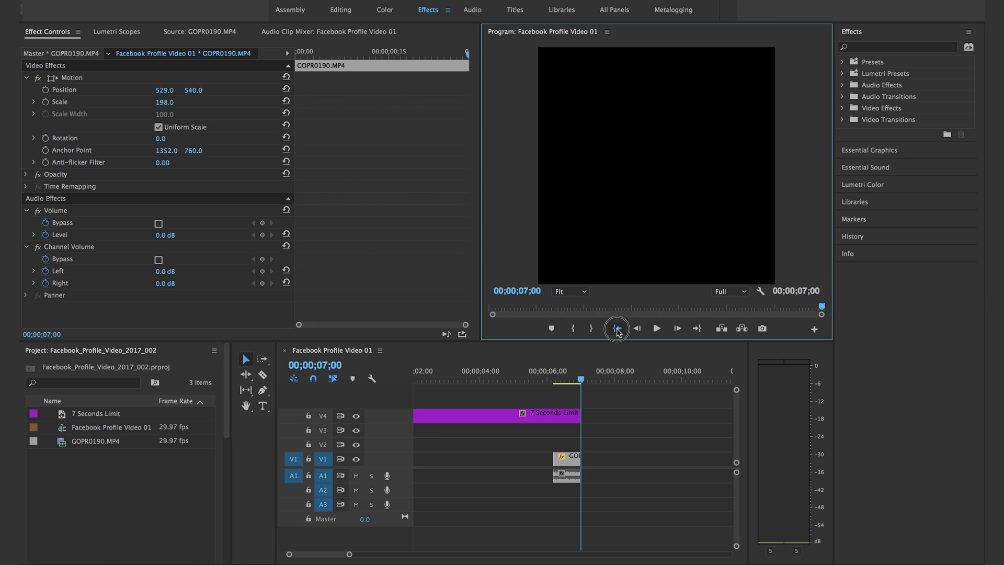
key("space")
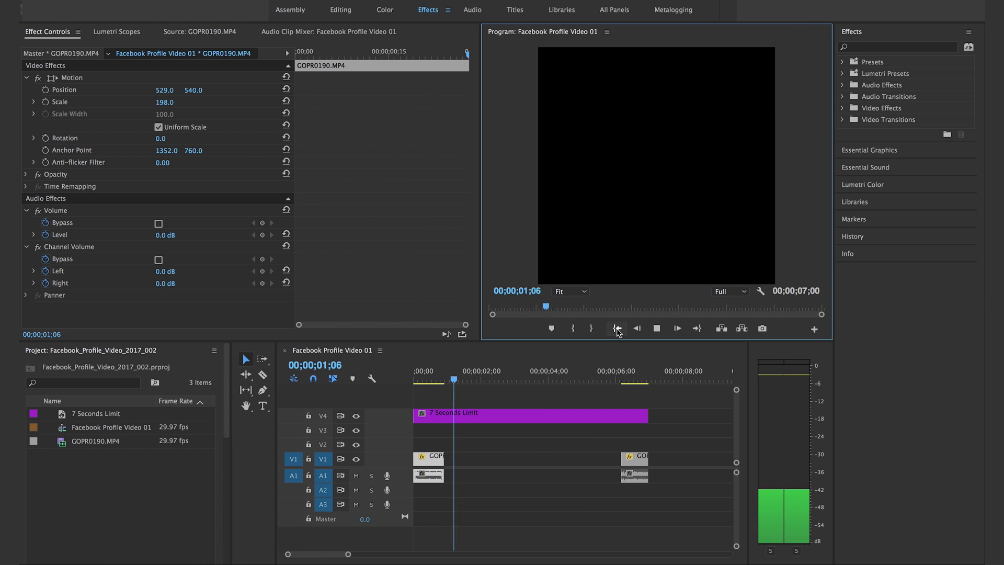
key("space")
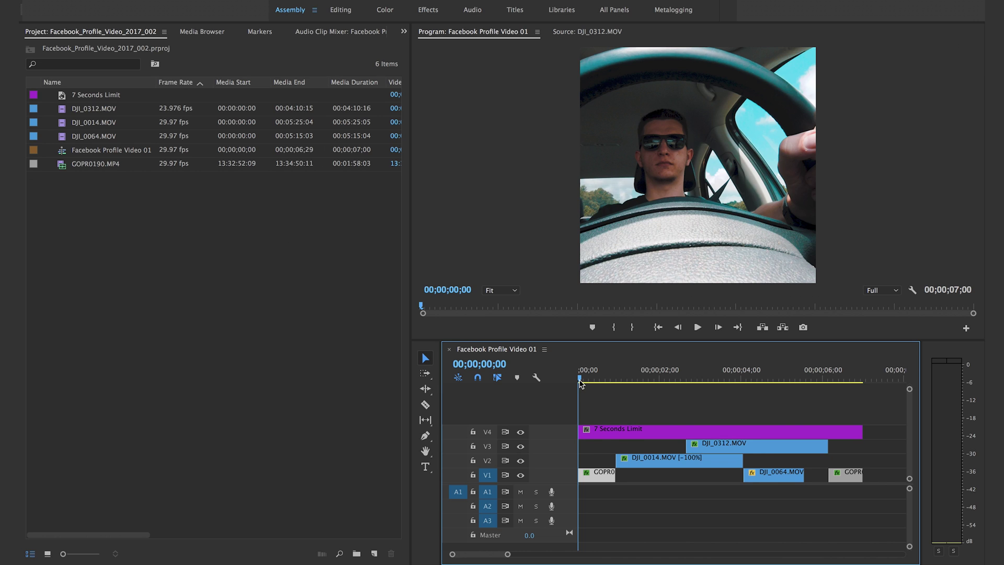
- Scrub through the seven-second sequence from the opening GoPro shot to the ending
mouse_move(579, 383)
left_mouse_down()
mouse_move(605, 381)
mouse_move(597, 382)
left_mouse_up()
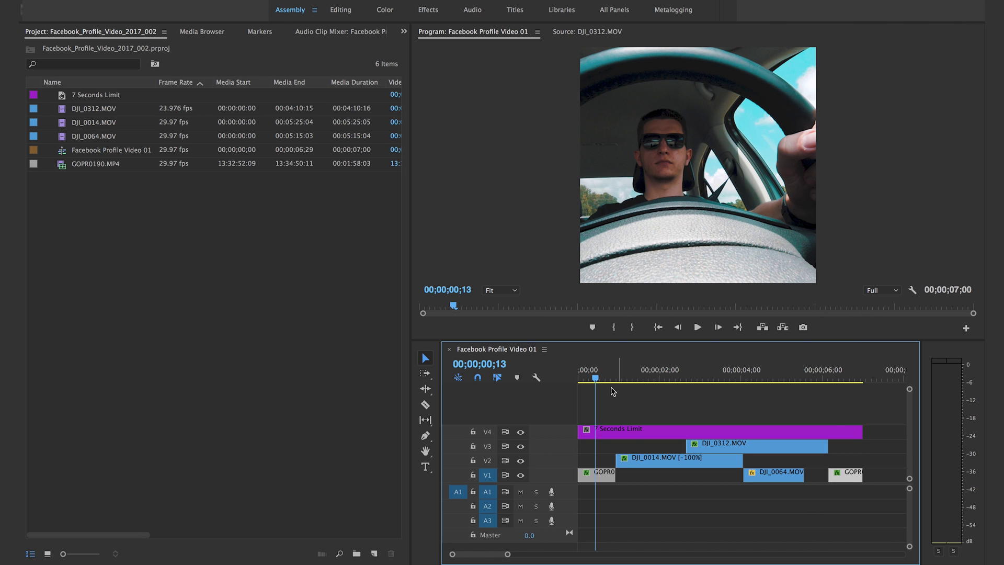
left_click(601, 380)
left_click_drag(602, 380, 865, 401)
left_click(660, 328)
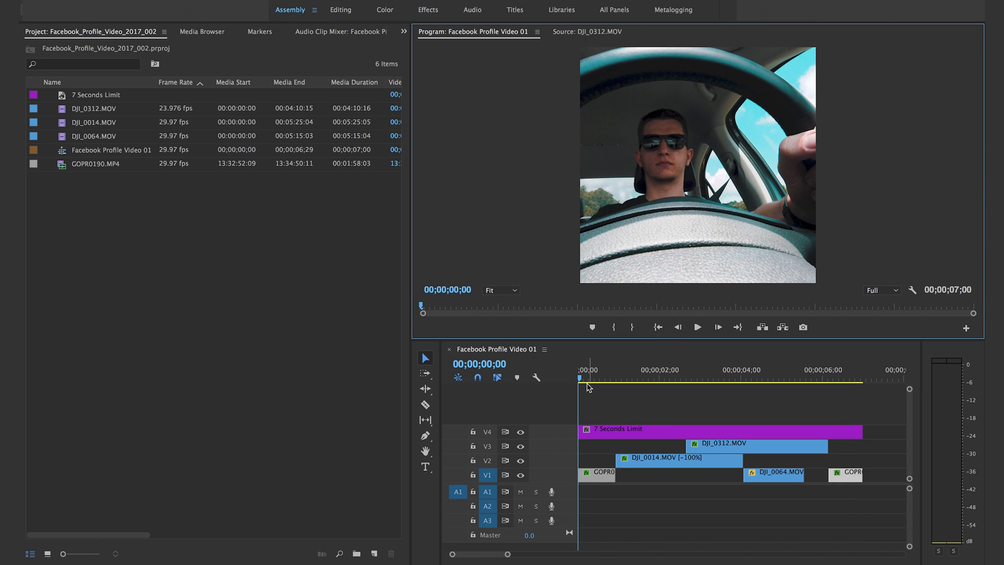
left_click_drag(580, 379, 862, 393)
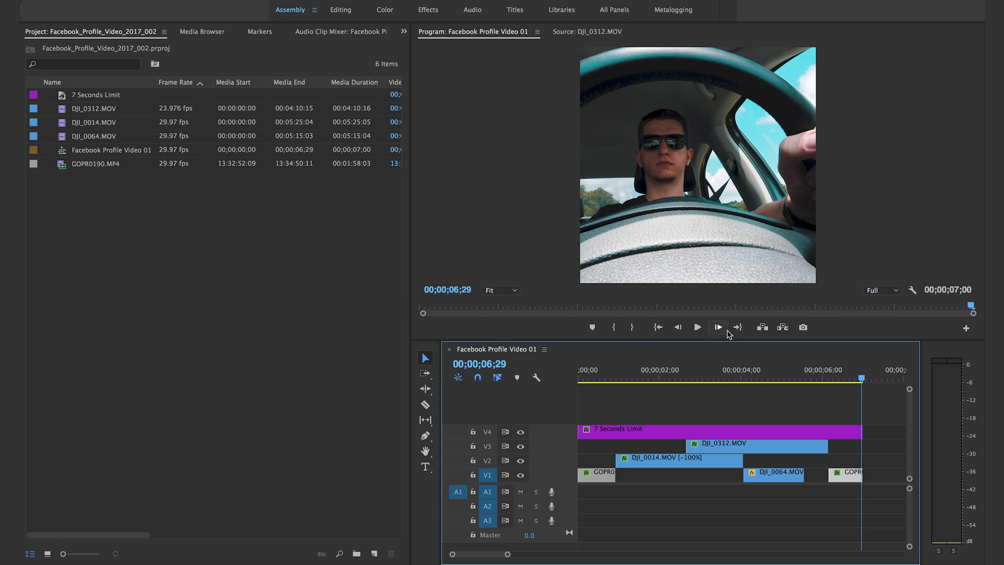
- Check the sequence start and end frames, then mark the whole sequence as in/out with X
left_click(737, 327)
left_click(659, 328)
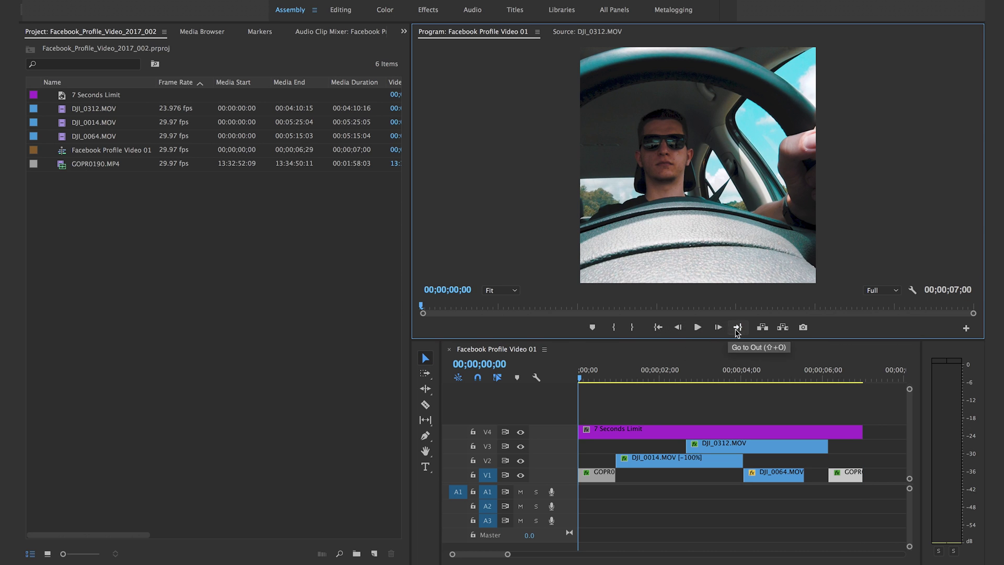
left_click(737, 328)
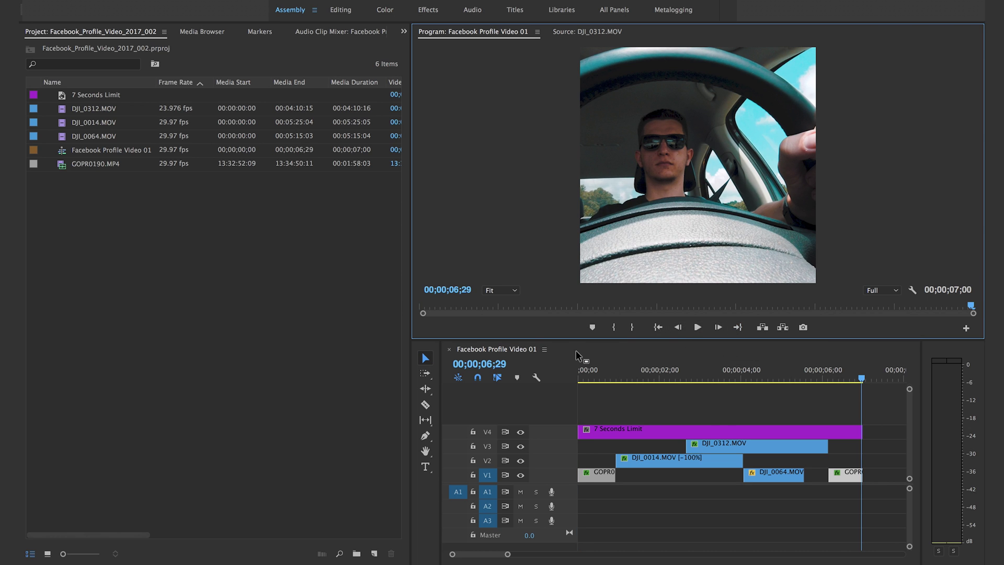
key("x")
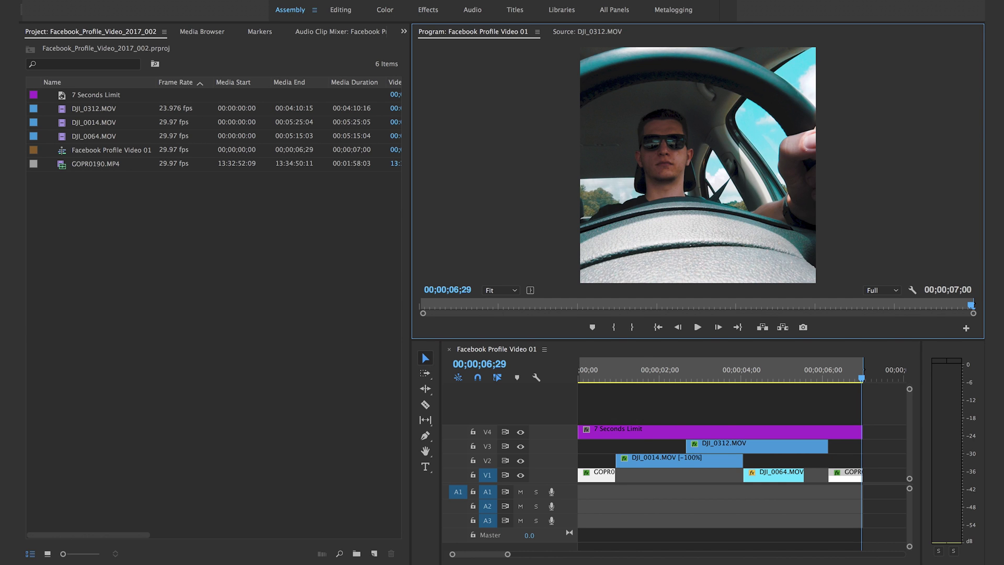
- Open File > Export > Media for the Facebook Profile Video 01 sequence
left_click(135, 1)
mouse_move(203, 269)
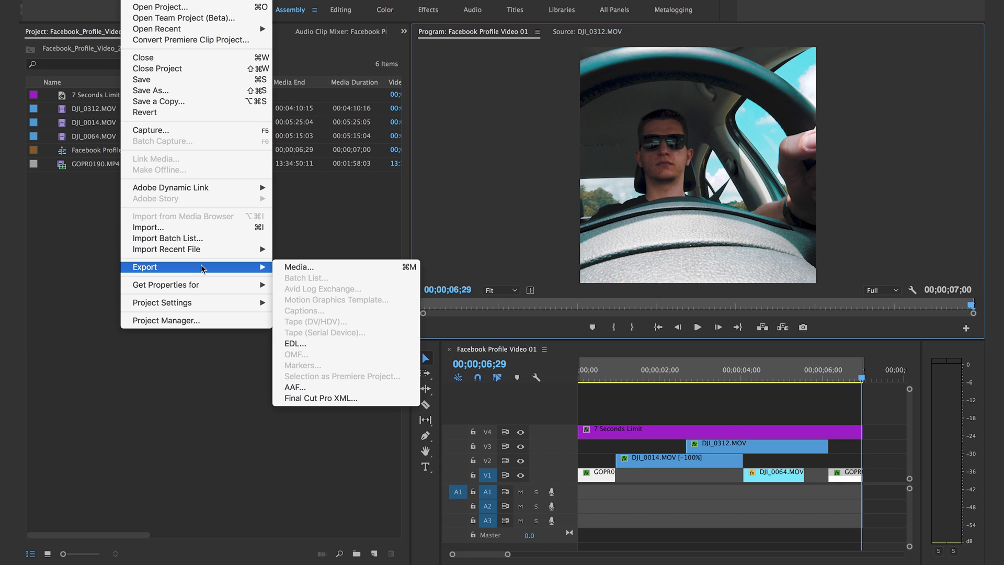
left_click(323, 270)
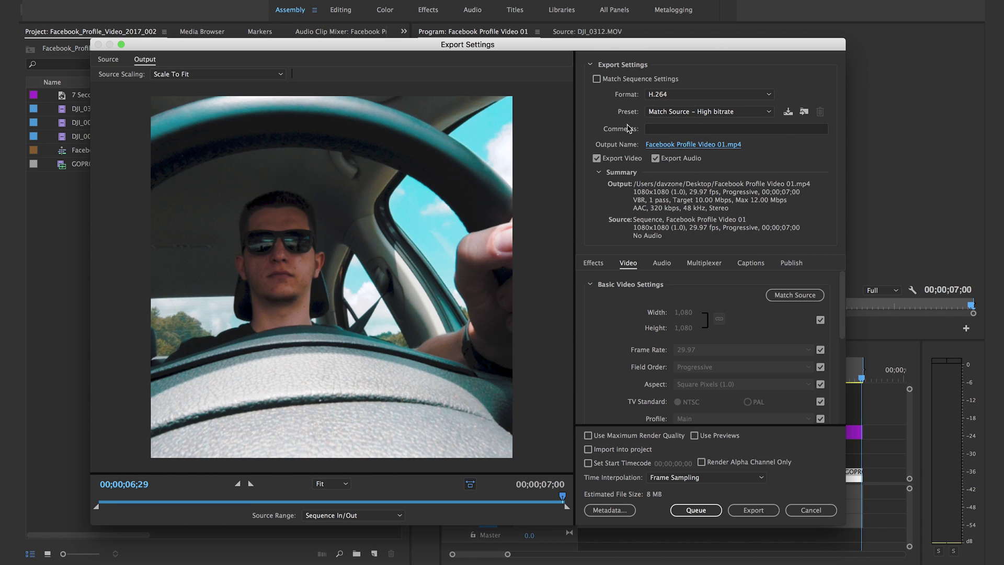
- Choose H.264 format and uncheck Match Source to unlock the 1080 × 1080 frame size
left_click(672, 96)
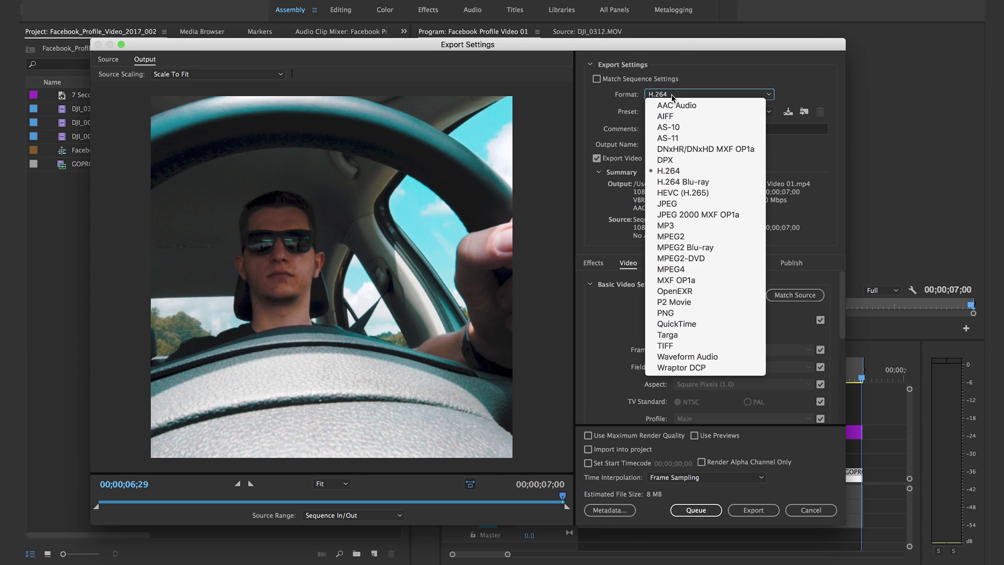
left_click(676, 175)
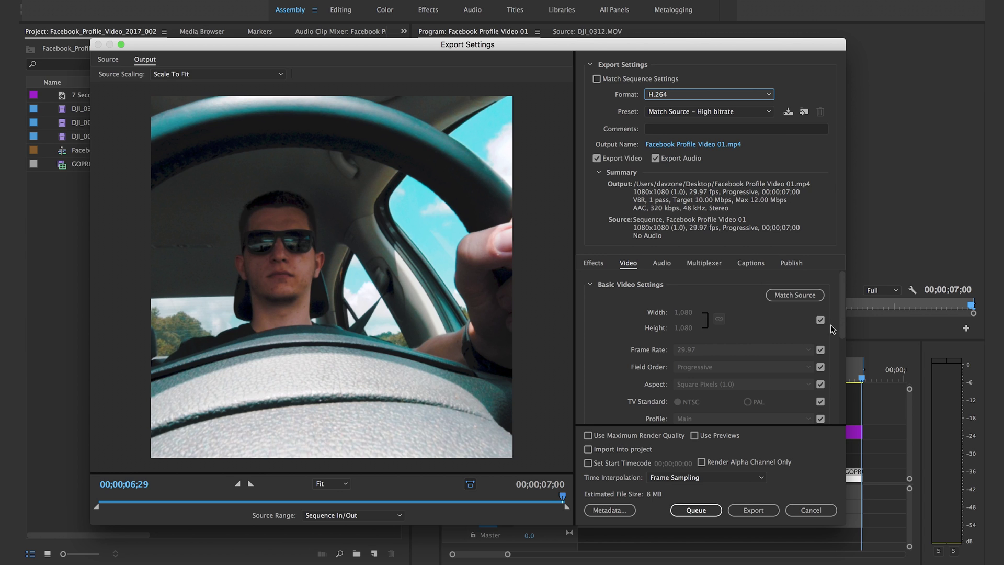
left_click_drag(841, 310, 844, 314)
left_click(820, 312)
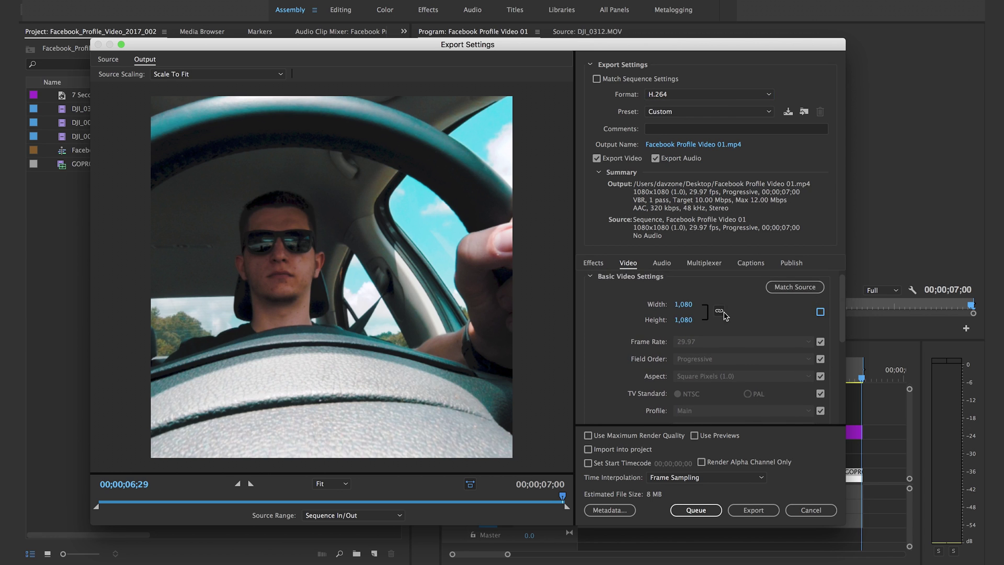